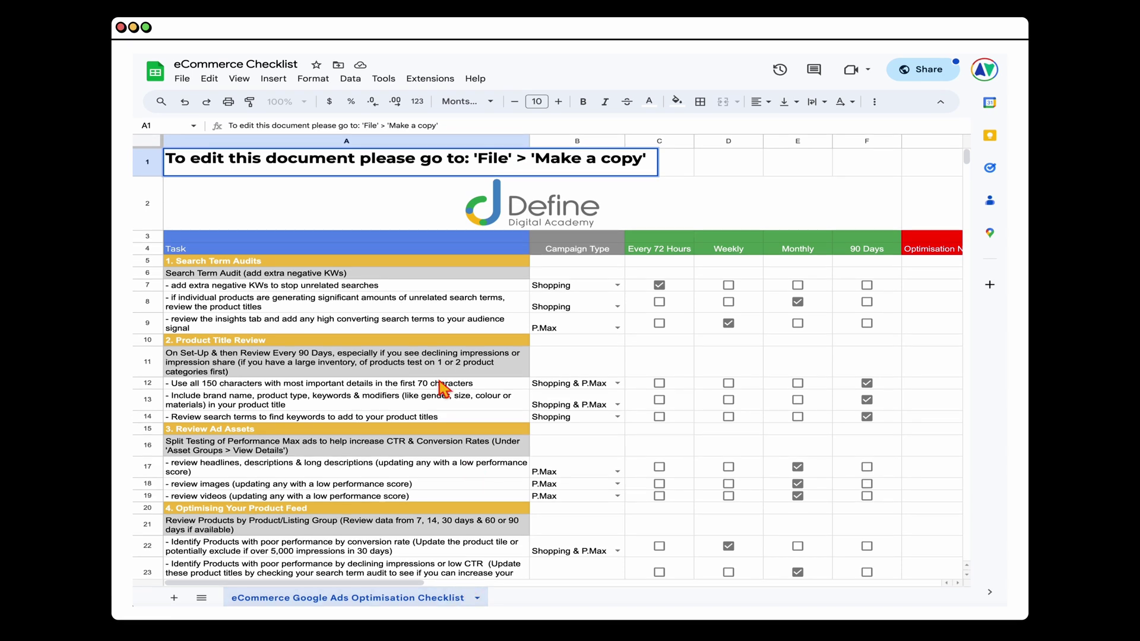
# Step: Read the checklist task in cell A7 about adding extra negative keywords
pyautogui.click(284, 289)
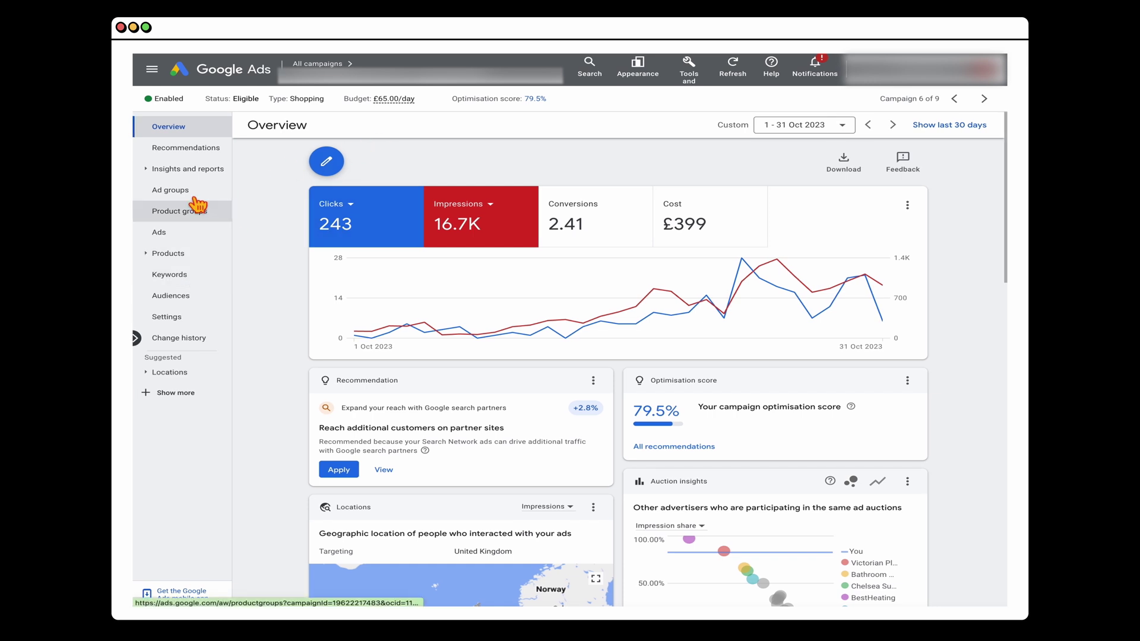
# Step: Open the campaign's Search terms report and tick two unrelated search terms
pyautogui.click(187, 170)
pyautogui.click(198, 233)
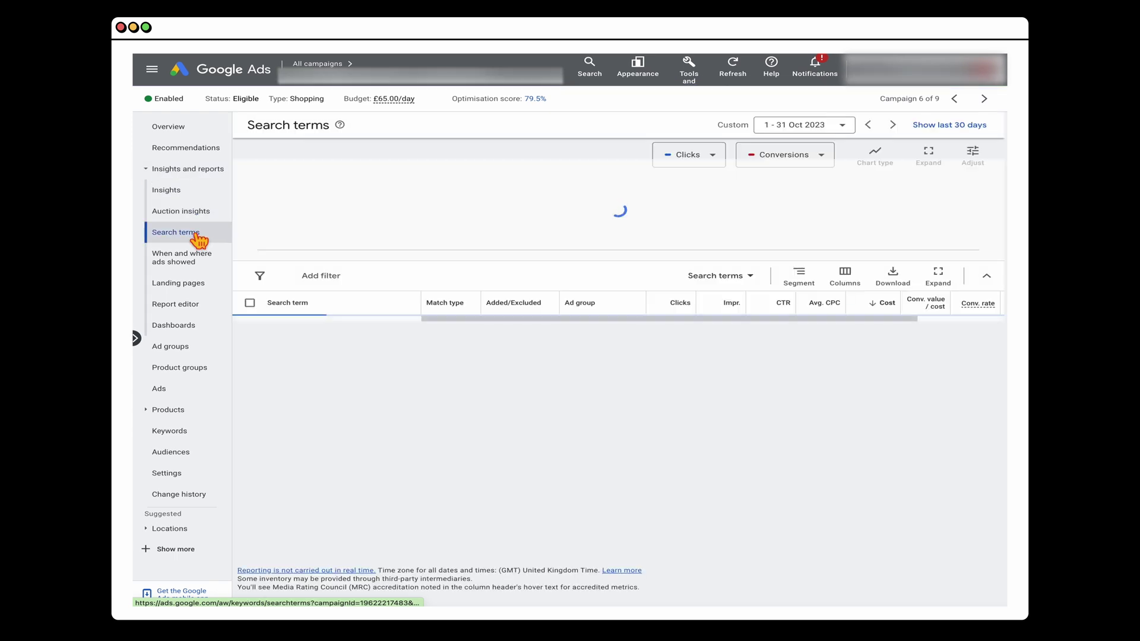
pyautogui.scroll(-2, 617, 366)
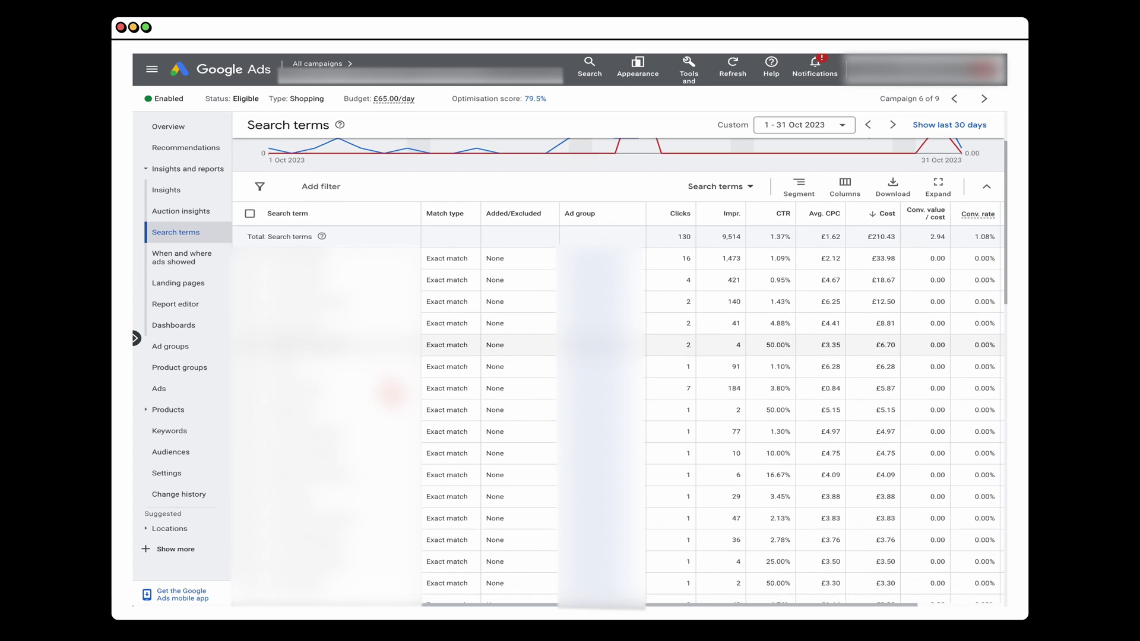
pyautogui.scroll(-2, 618, 368)
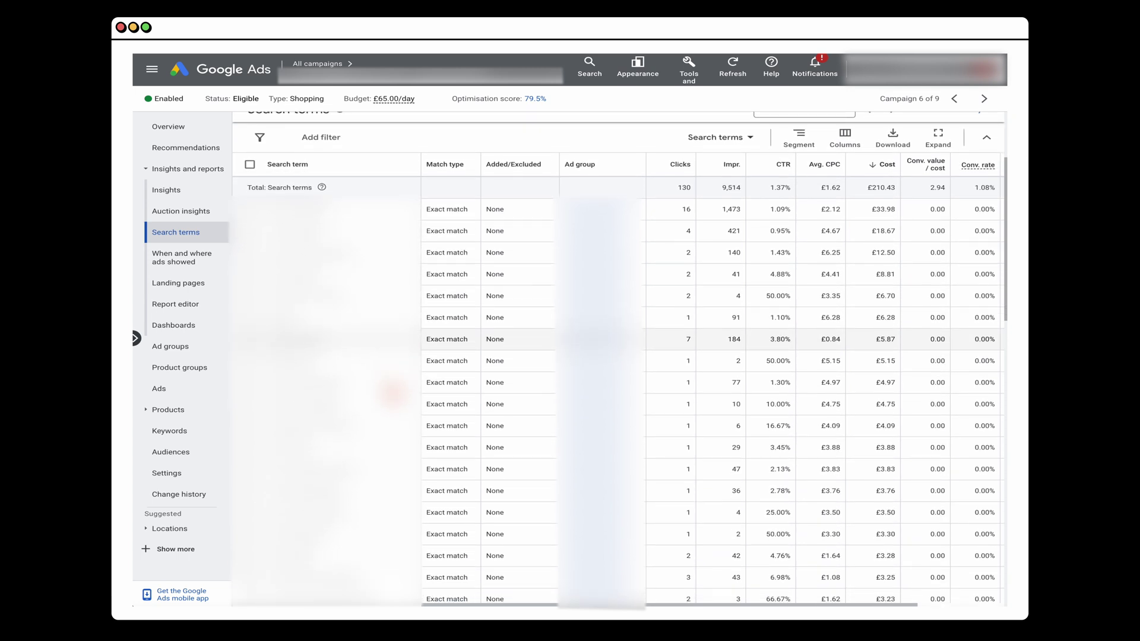
pyautogui.click(250, 513)
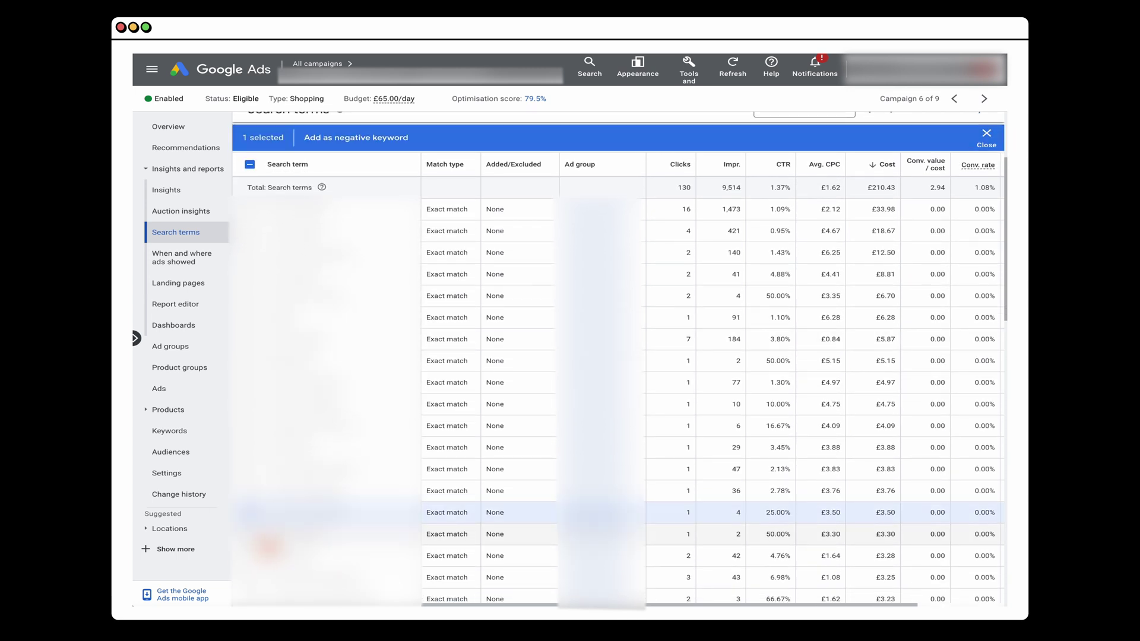
pyautogui.click(250, 534)
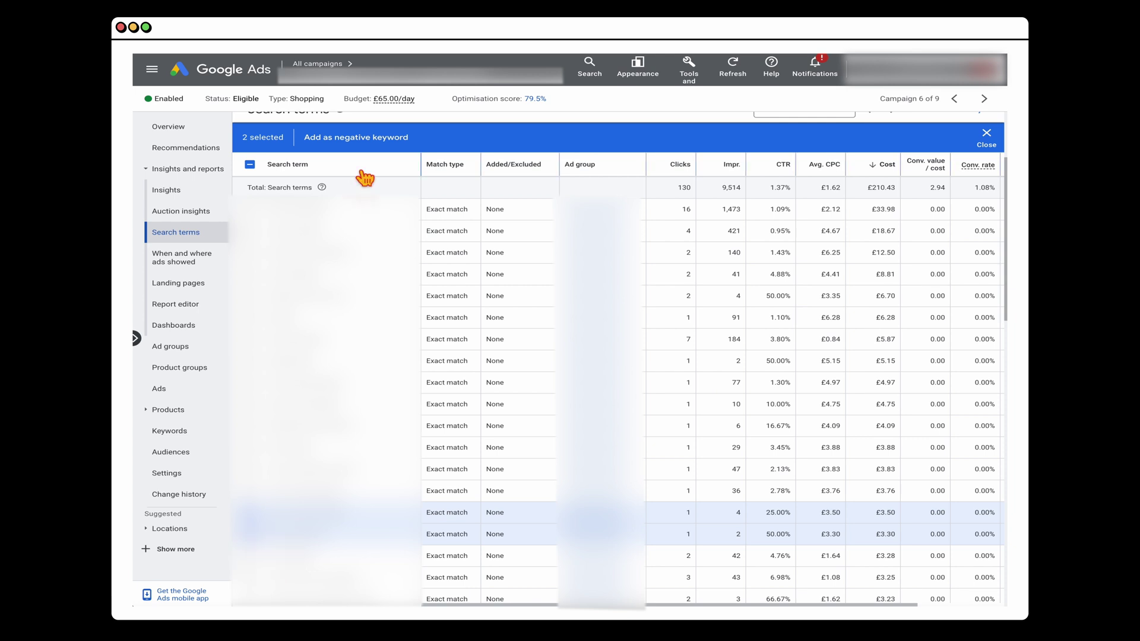
# Step: Add the two ticked terms as ad-group negative keywords and confirm they show Excluded
pyautogui.click(359, 138)
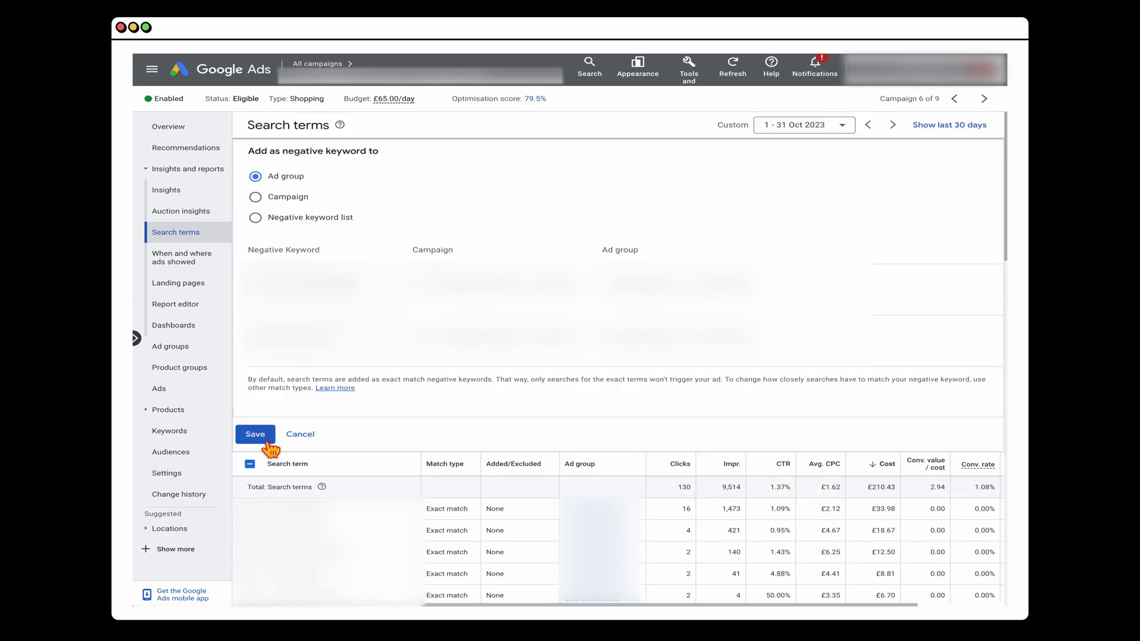
pyautogui.click(255, 434)
pyautogui.scroll(-1, 202, 253)
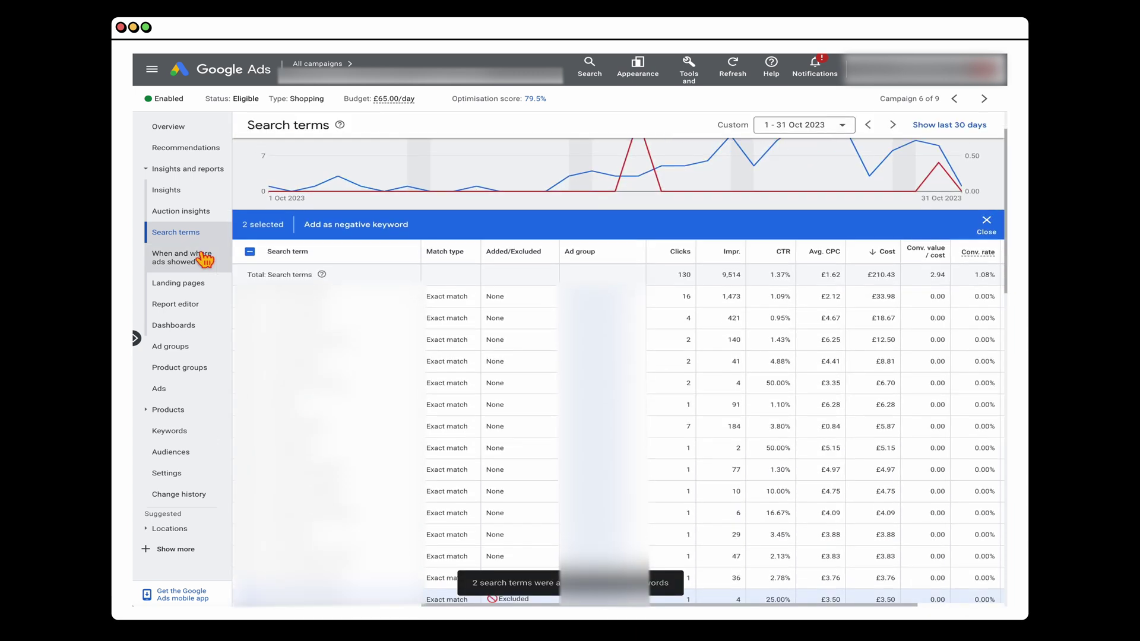
pyautogui.scroll(-5, 200, 236)
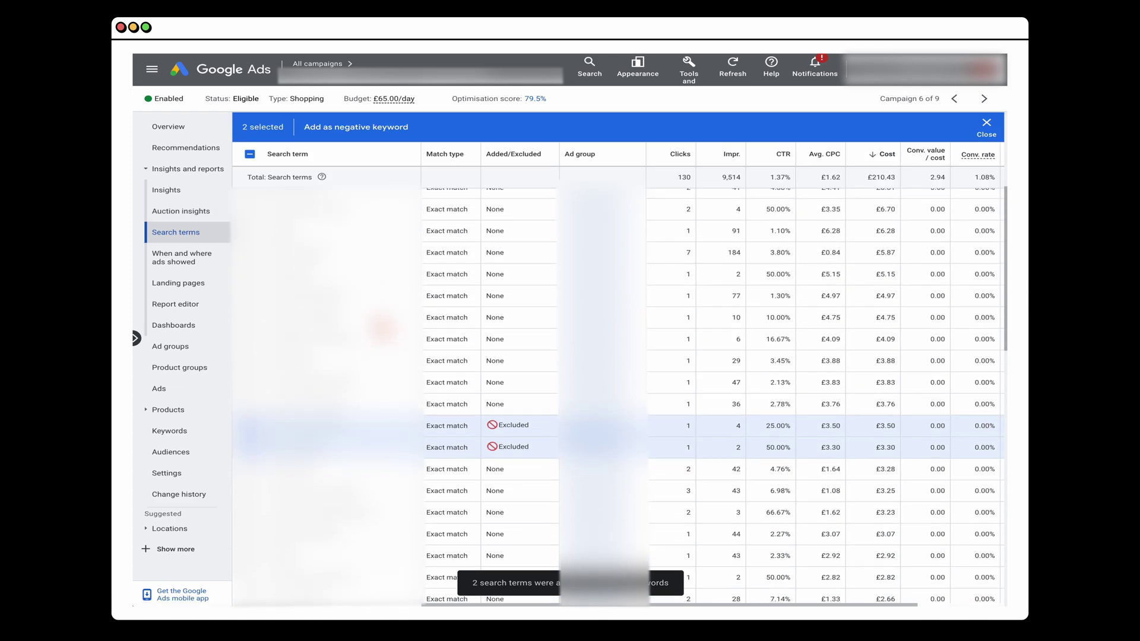
pyautogui.scroll(-3, 713, 395)
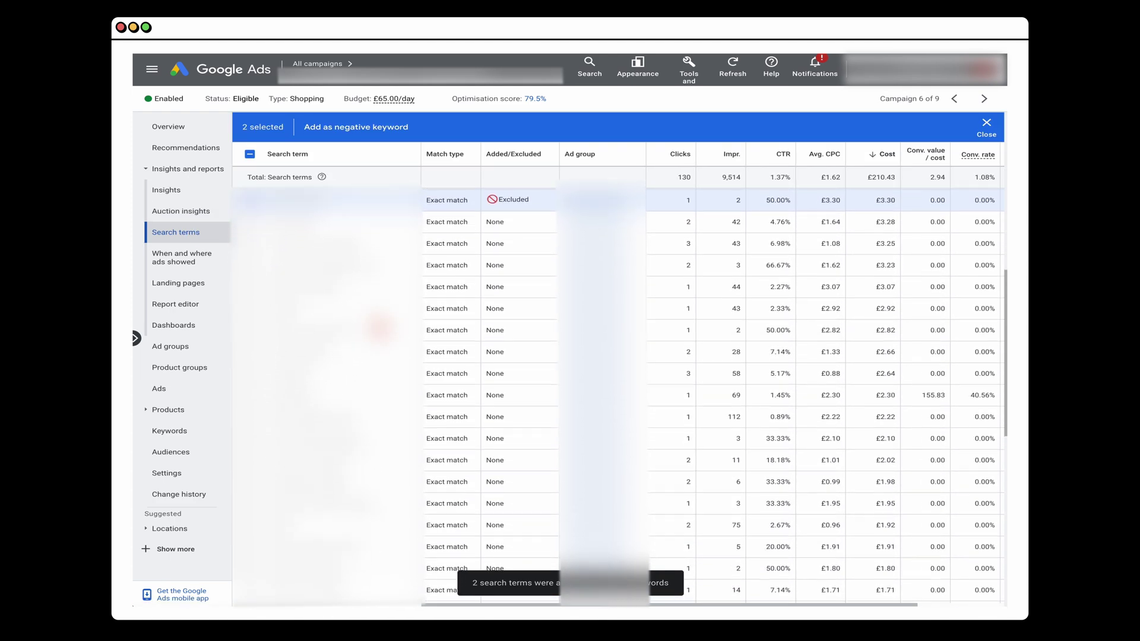
pyautogui.scroll(10, 381, 327)
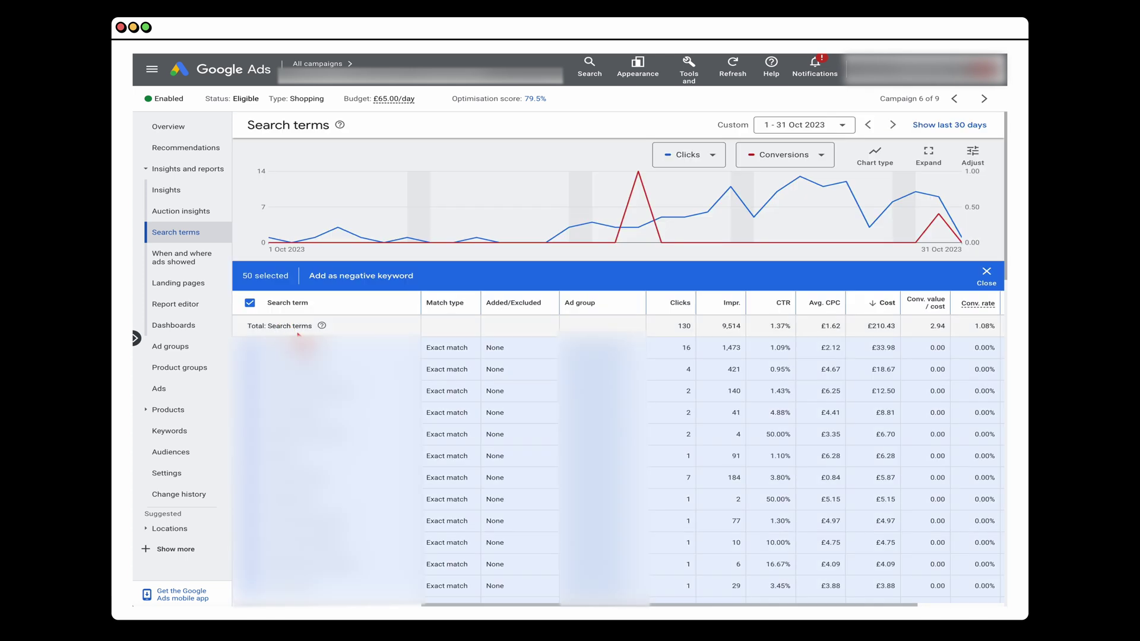
# Step: Clear the selection, sort search terms by impressions (highest first), and pick the checklist's search-term review task
pyautogui.click(251, 303)
pyautogui.click(728, 304)
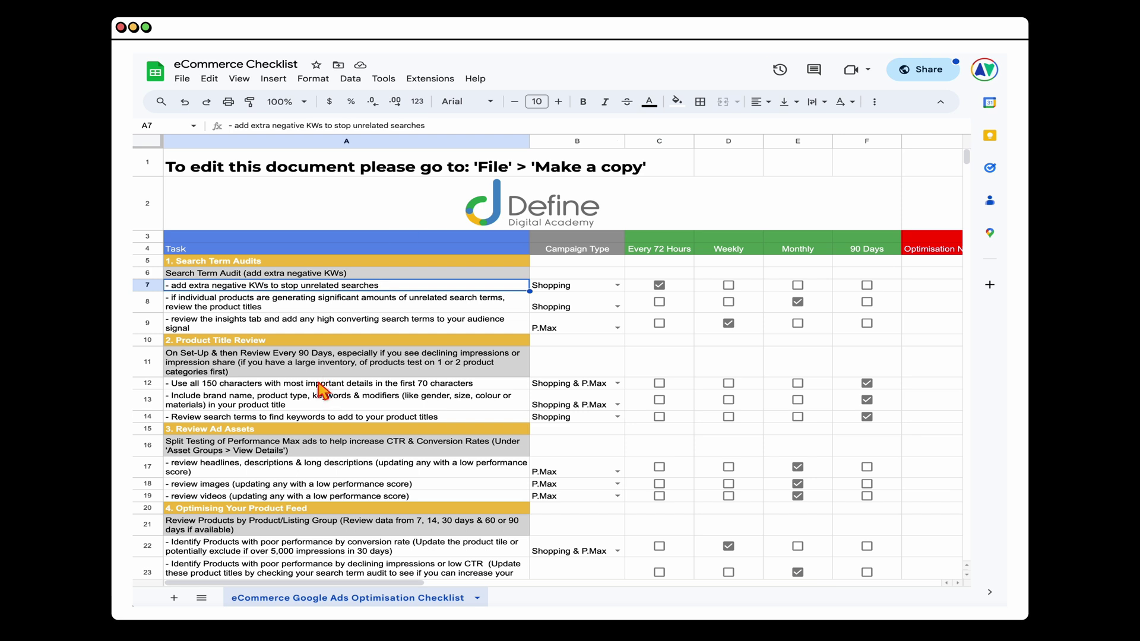
pyautogui.click(250, 418)
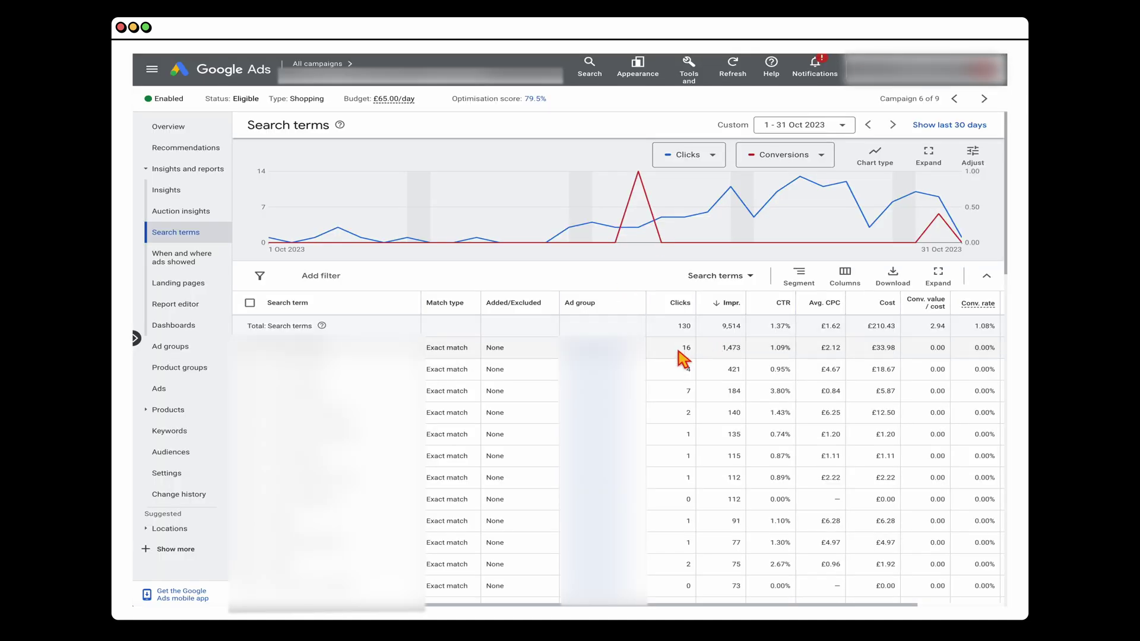
# Step: Move from the Search terms report to the campaign's Products report
pyautogui.scroll(-2, 326, 347)
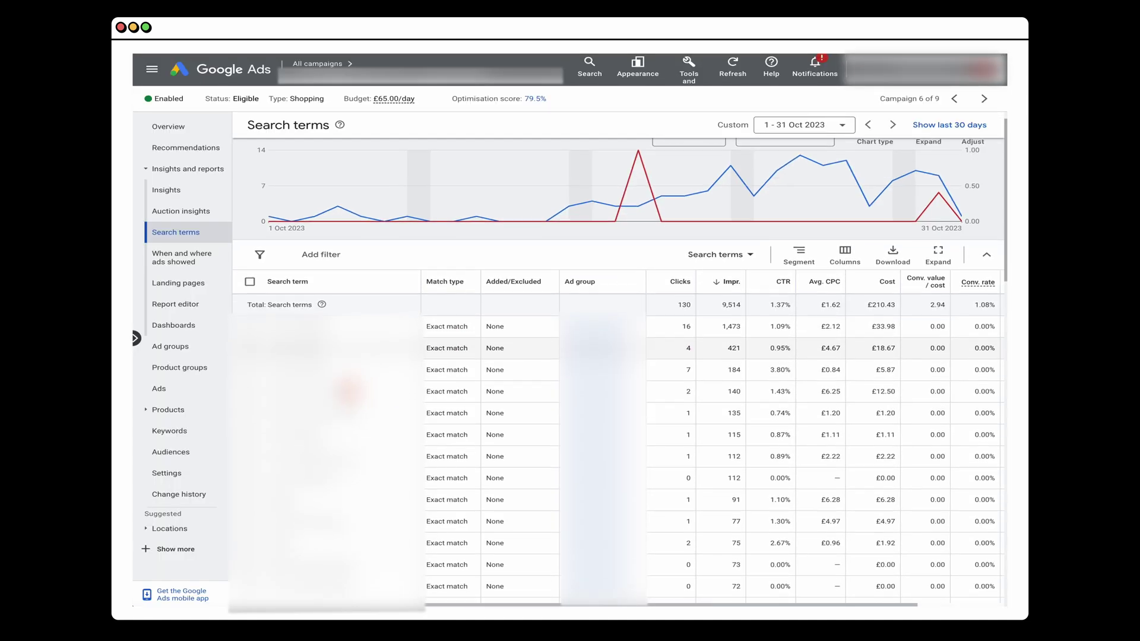
pyautogui.scroll(2, 618, 369)
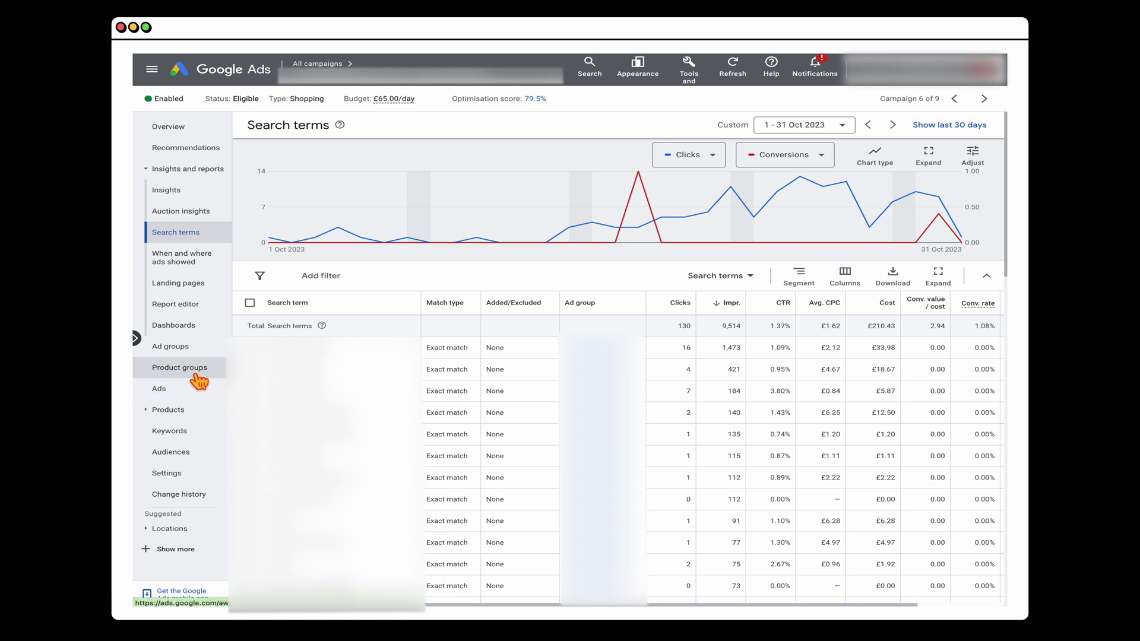
pyautogui.click(191, 411)
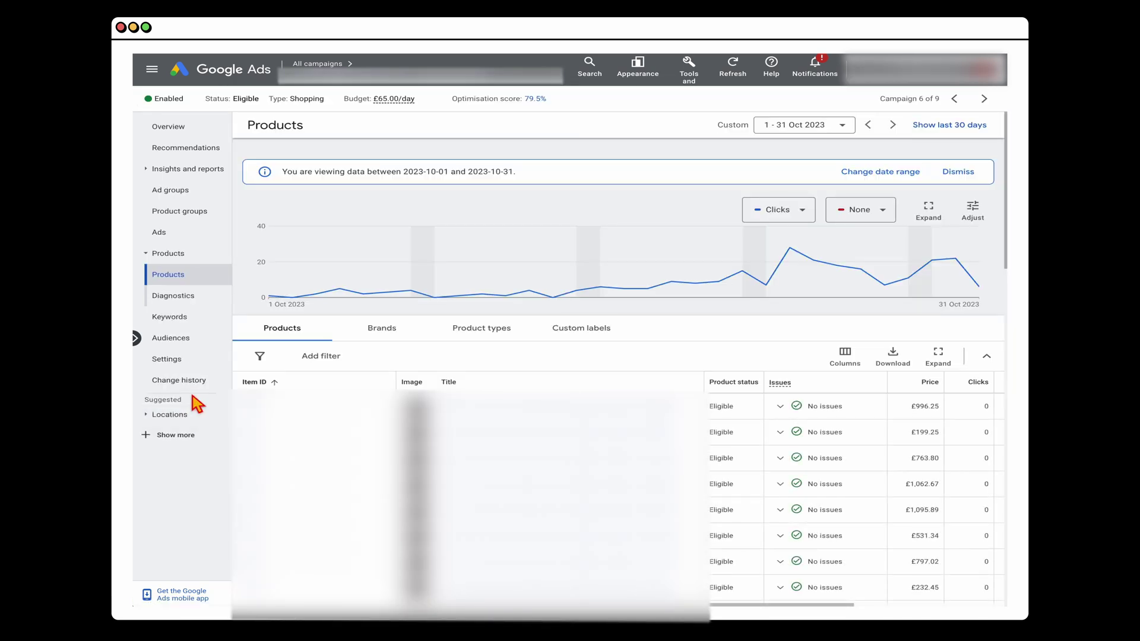
# Step: Sort the products table by impressions descending, bringing the £191.35 product to the top
pyautogui.hscroll(5, 605, 426)
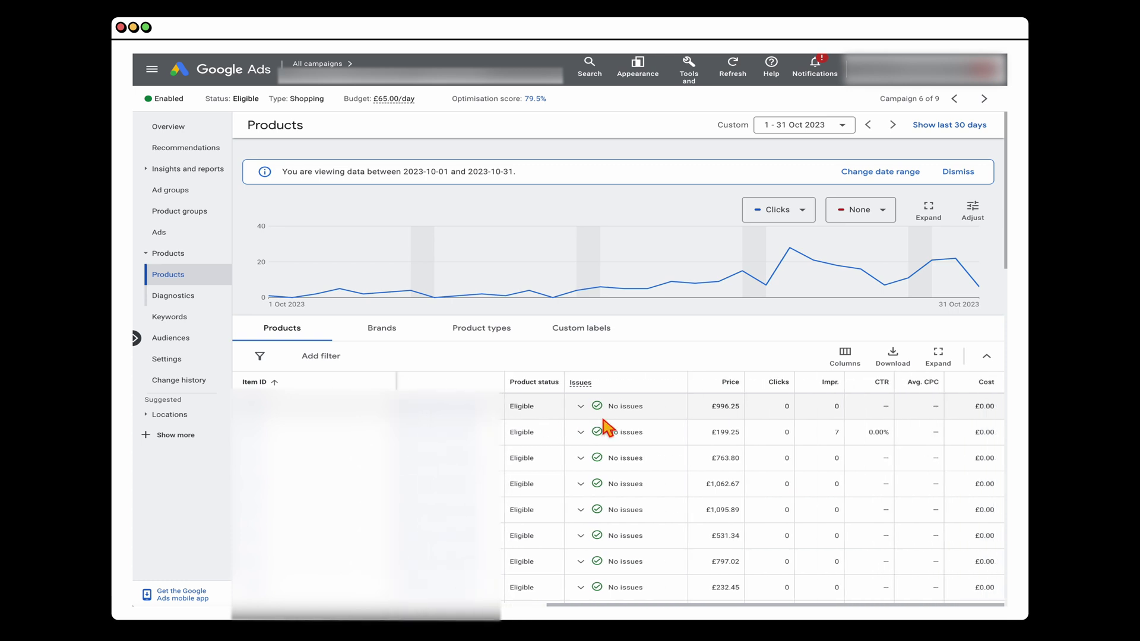
pyautogui.click(805, 387)
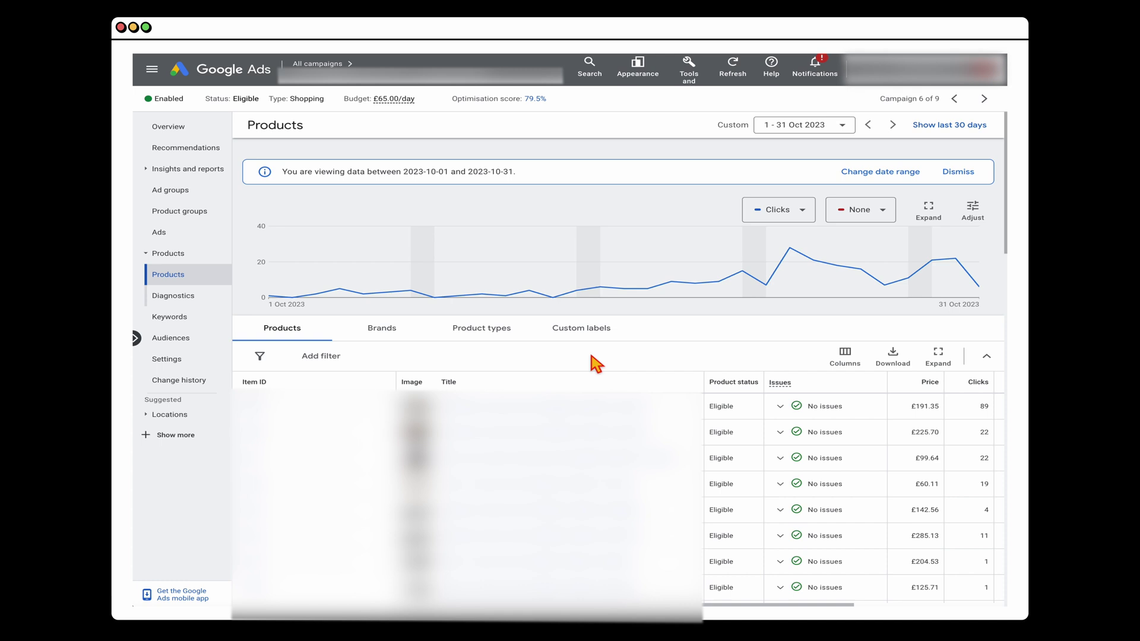
# Step: Review the Product groups report's metrics, then begin subdividing the winchester product group
pyautogui.click(193, 199)
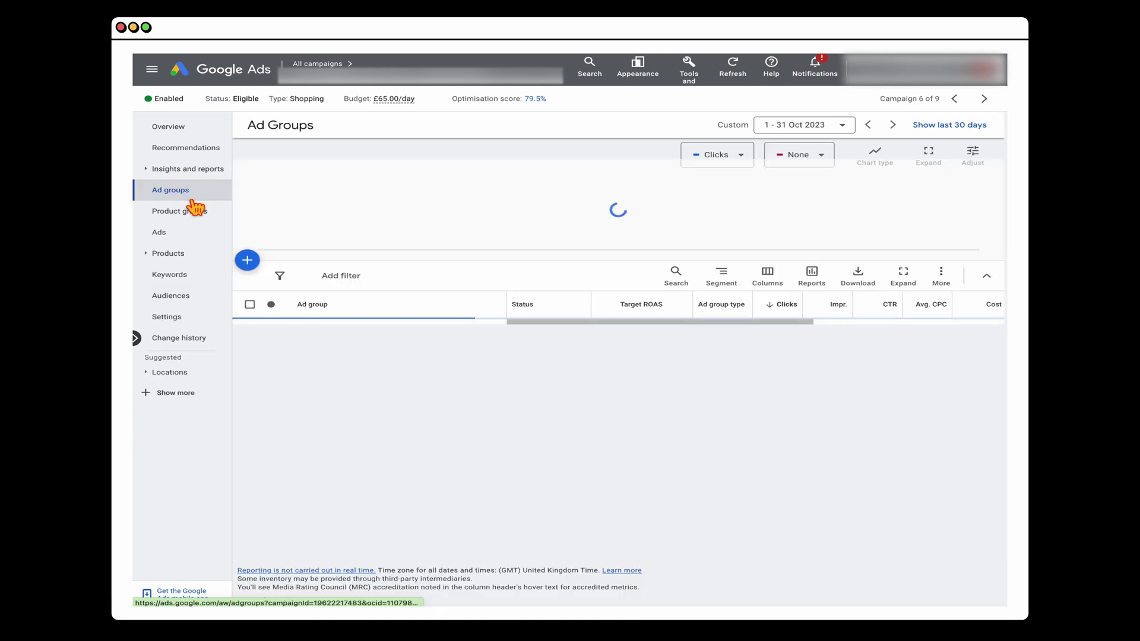
pyautogui.click(190, 211)
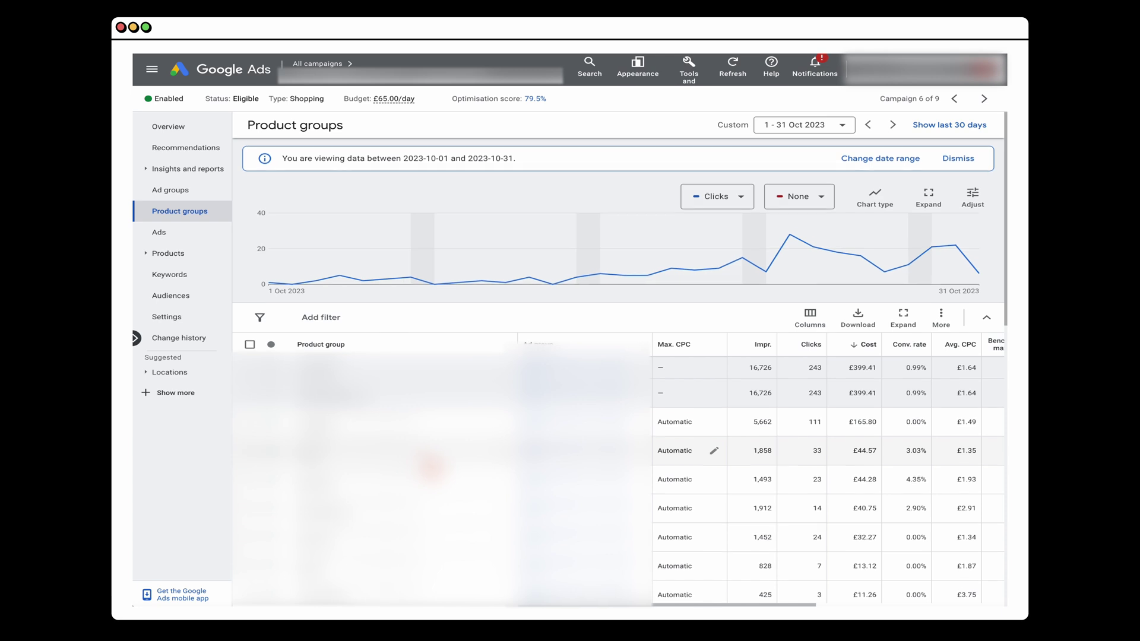
pyautogui.scroll(-1, 713, 428)
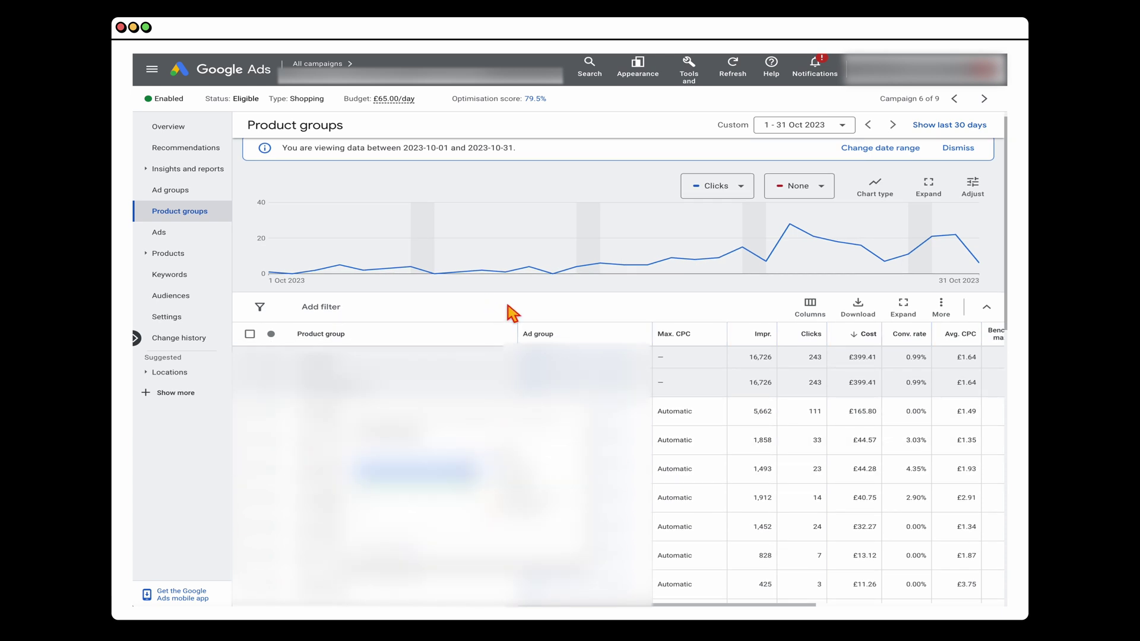
pyautogui.hscroll(5, 716, 408)
pyautogui.hscroll(3, 718, 410)
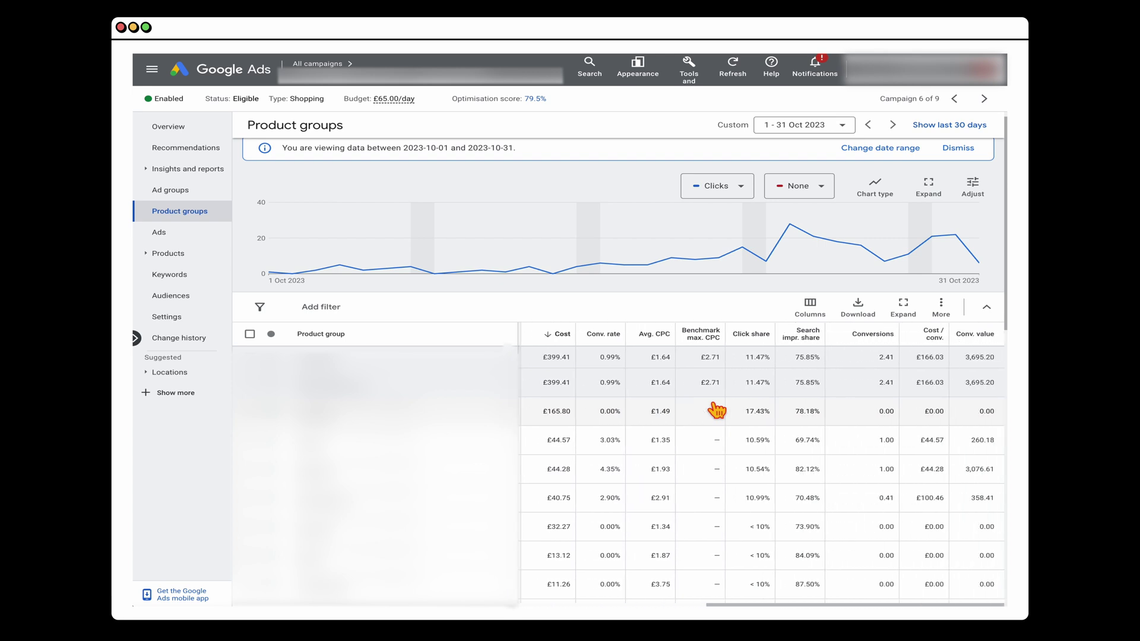
pyautogui.scroll(1, 582, 309)
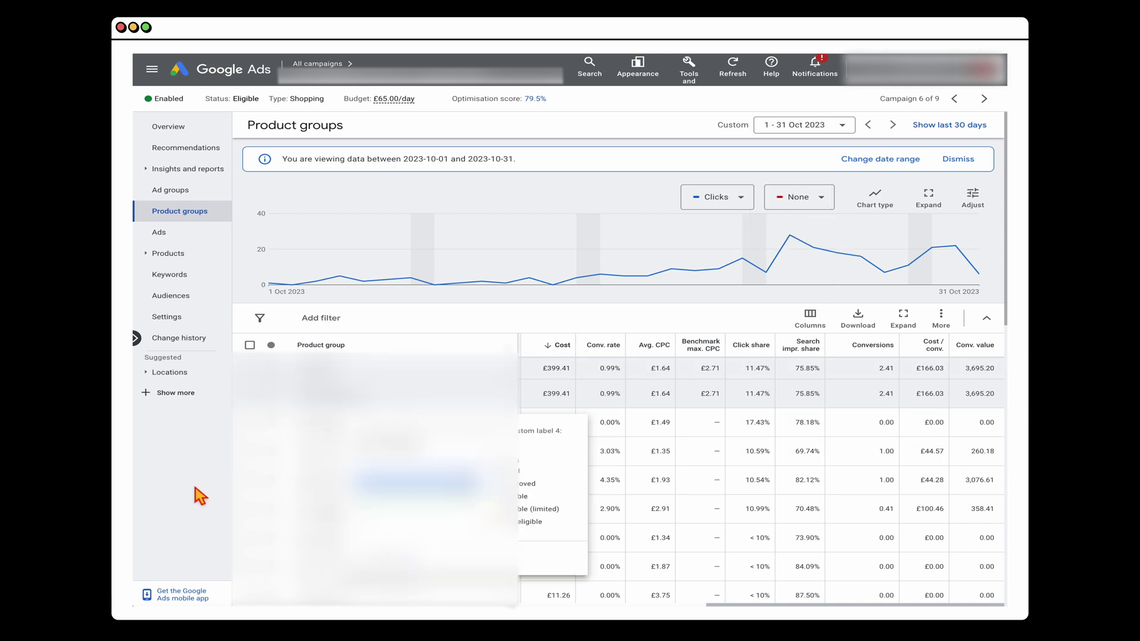
pyautogui.click(521, 438)
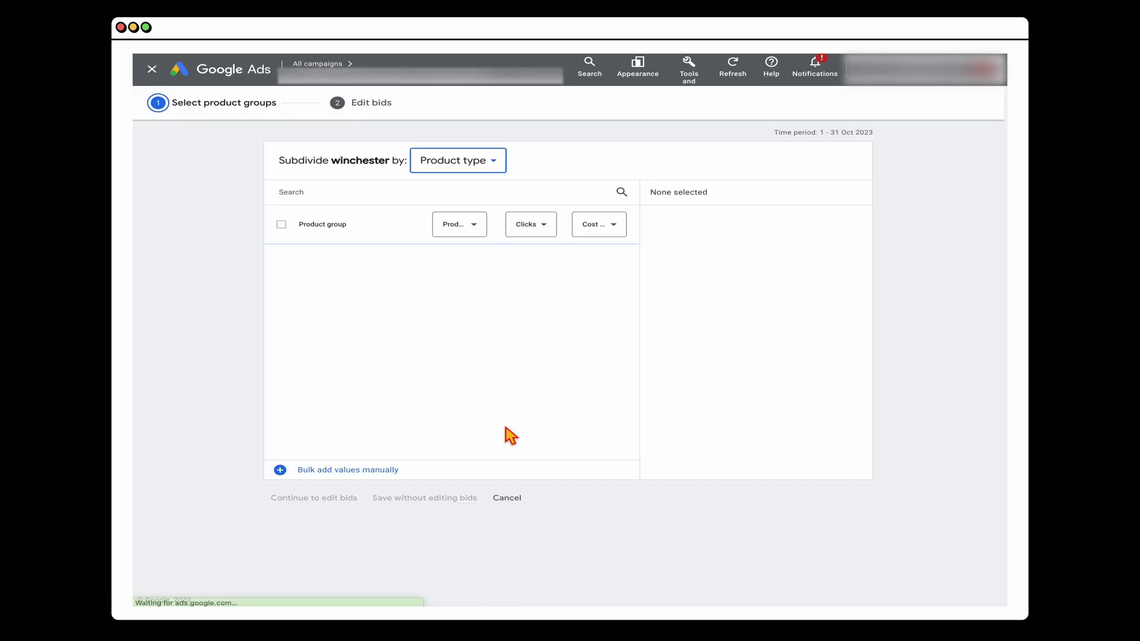
# Step: Check the Product type attributes available for subdividing the winchester group
pyautogui.click(481, 173)
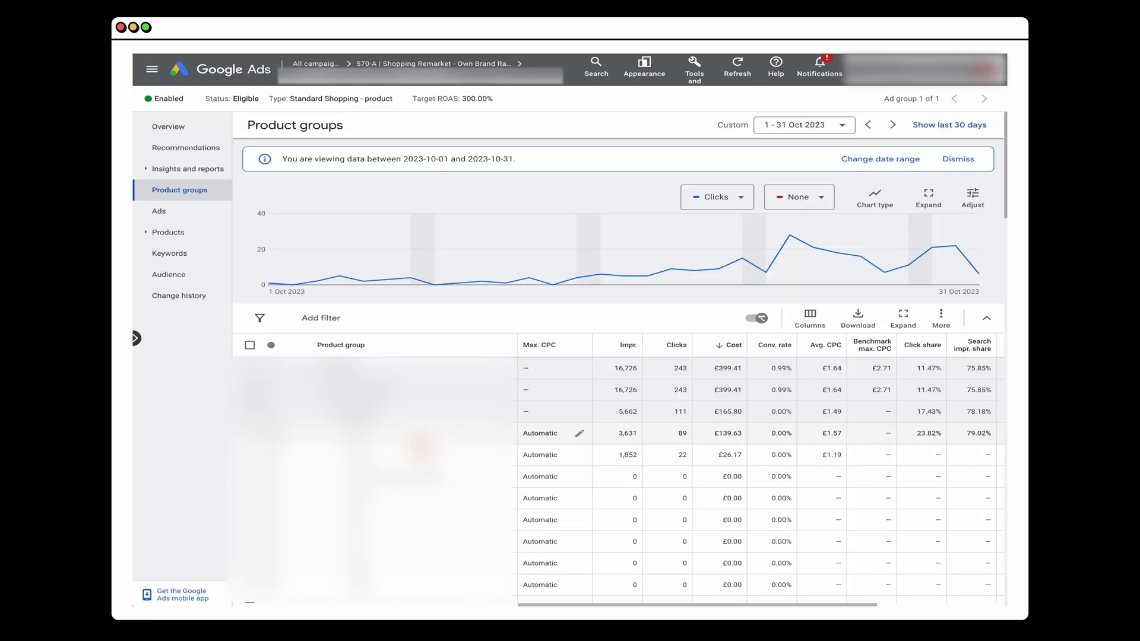
pyautogui.scroll(-1, 420, 450)
pyautogui.hscroll(5, 760, 458)
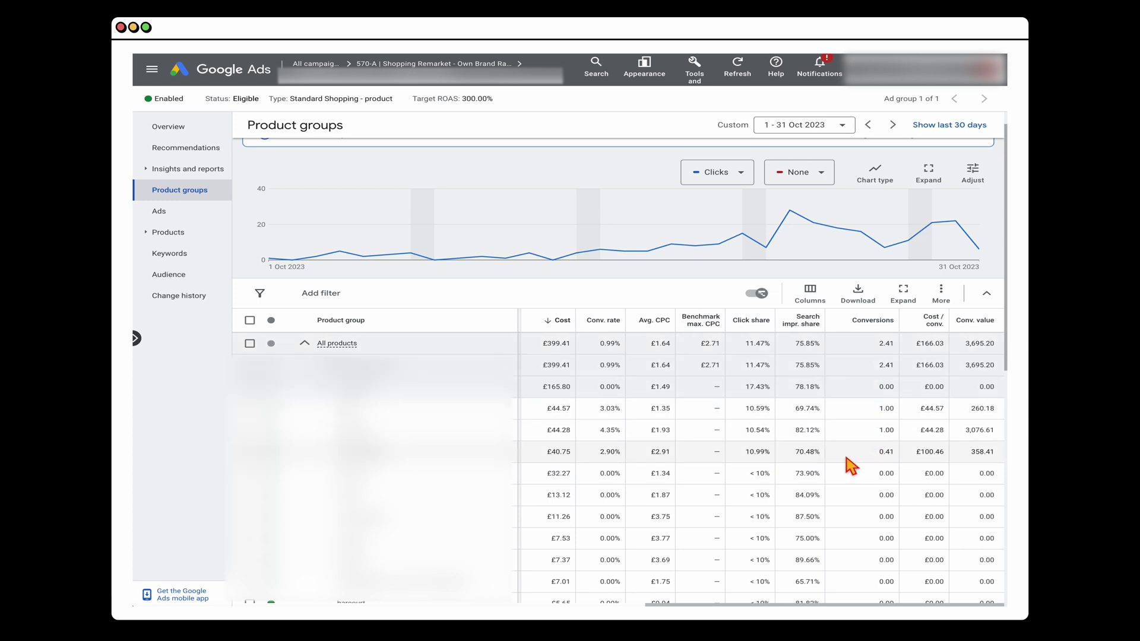
pyautogui.scroll(1, 772, 463)
# Step: Compare the product groups' conversion value / cost figures, 69.48 against 5.84
pyautogui.hscroll(2, 742, 464)
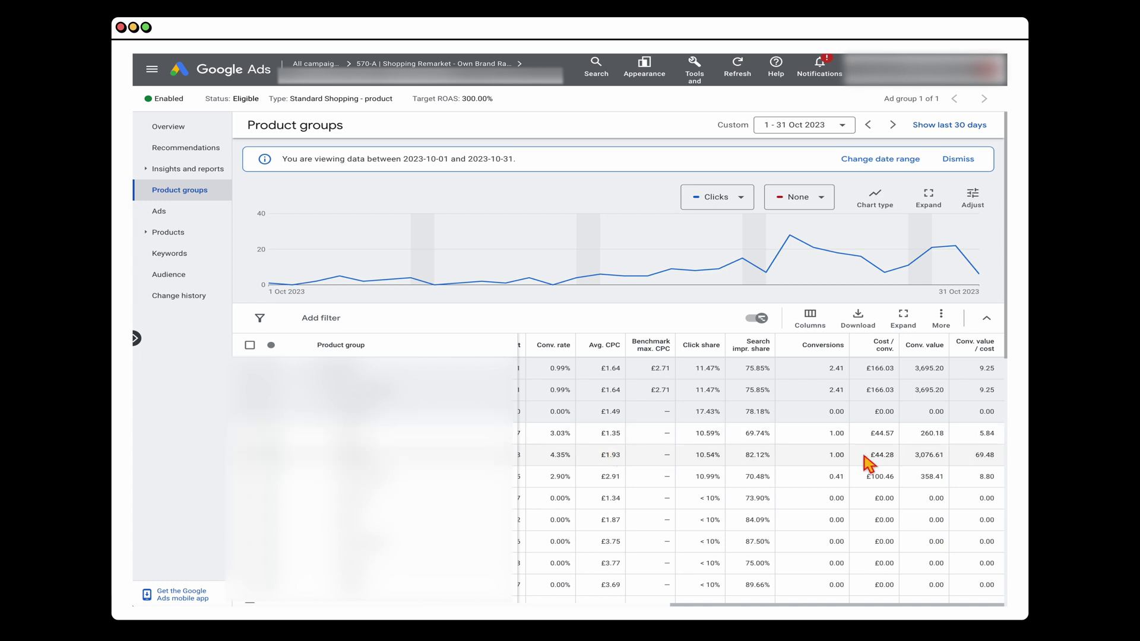
pyautogui.hscroll(-5, 671, 460)
pyautogui.hscroll(5, 1001, 471)
pyautogui.doubleClick(981, 455)
pyautogui.doubleClick(985, 438)
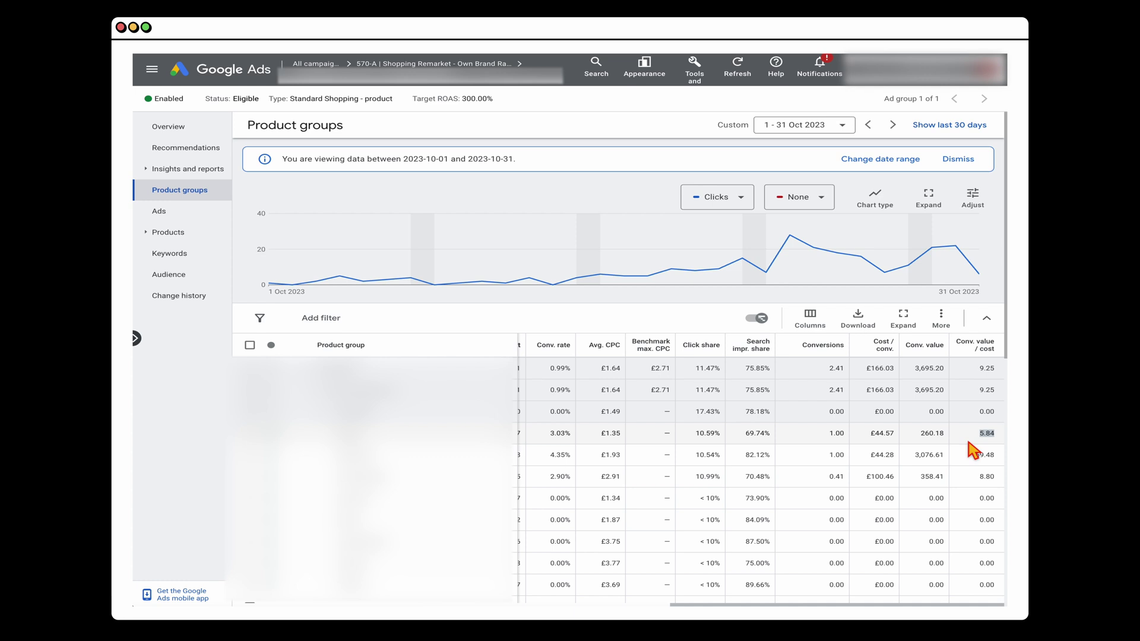
pyautogui.scroll(-2, 968, 442)
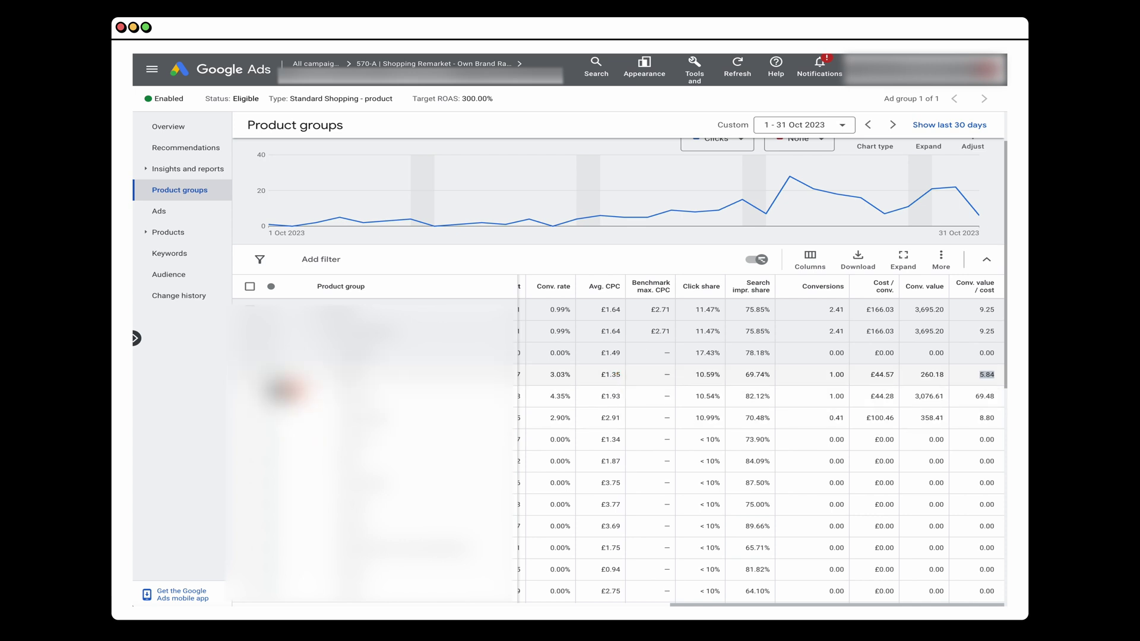
pyautogui.click(299, 423)
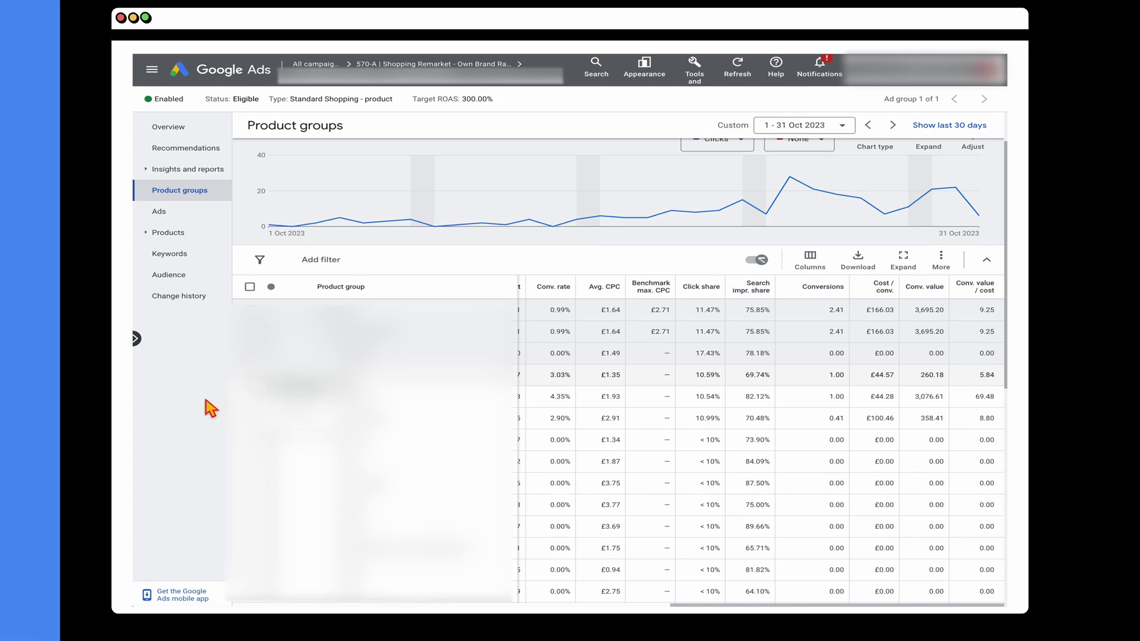